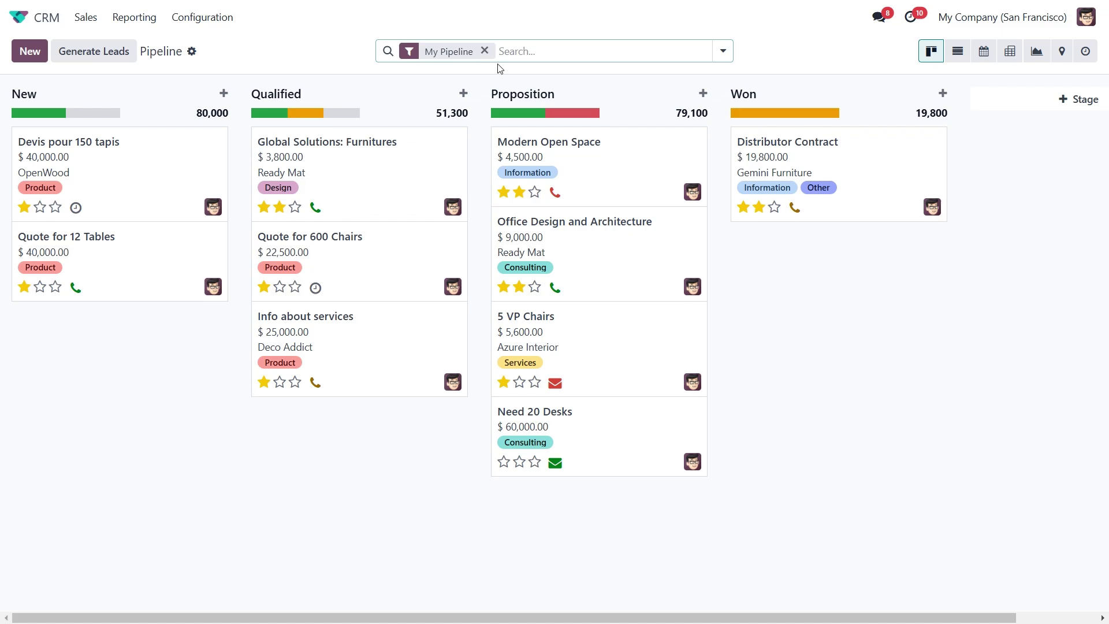
- Remove the My Pipeline filter to show every salesperson's opportunities, then point at the Proposition column's settings
{"action": "left_click", "coordinate": [485, 51]}
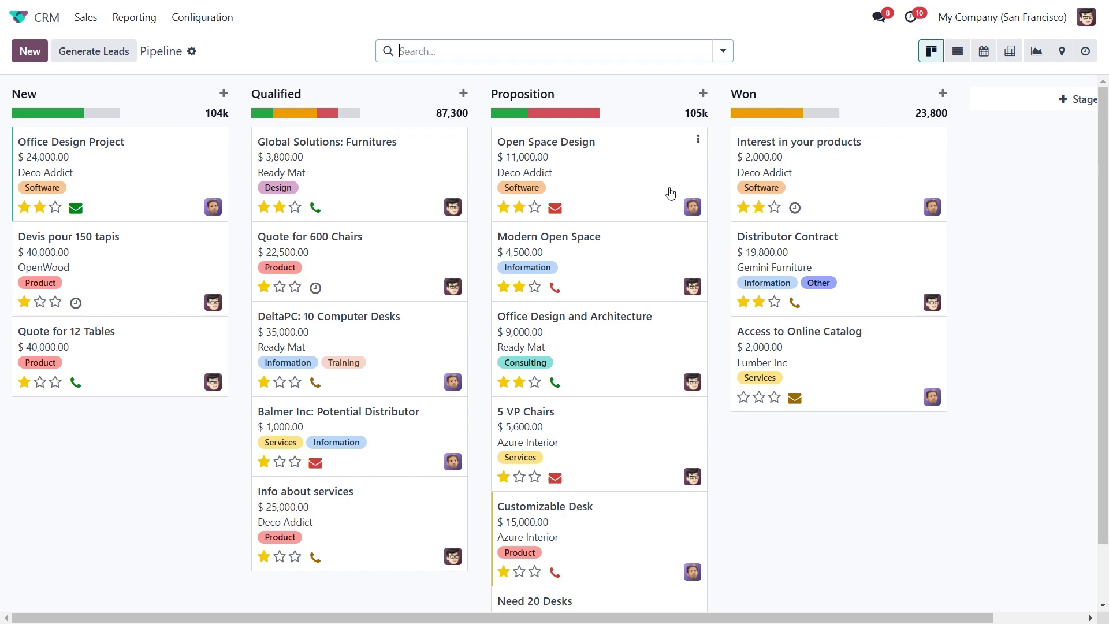
{"action": "mouse_move", "coordinate": [533, 110]}
{"action": "left_click", "coordinate": [681, 95]}
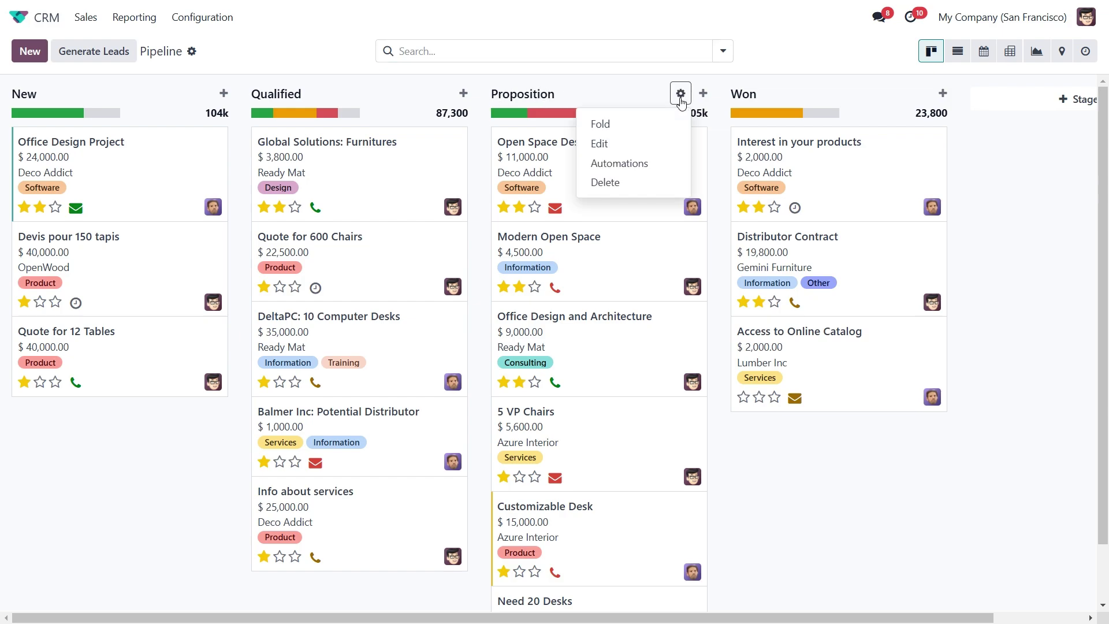
{"action": "left_click", "coordinate": [599, 125]}
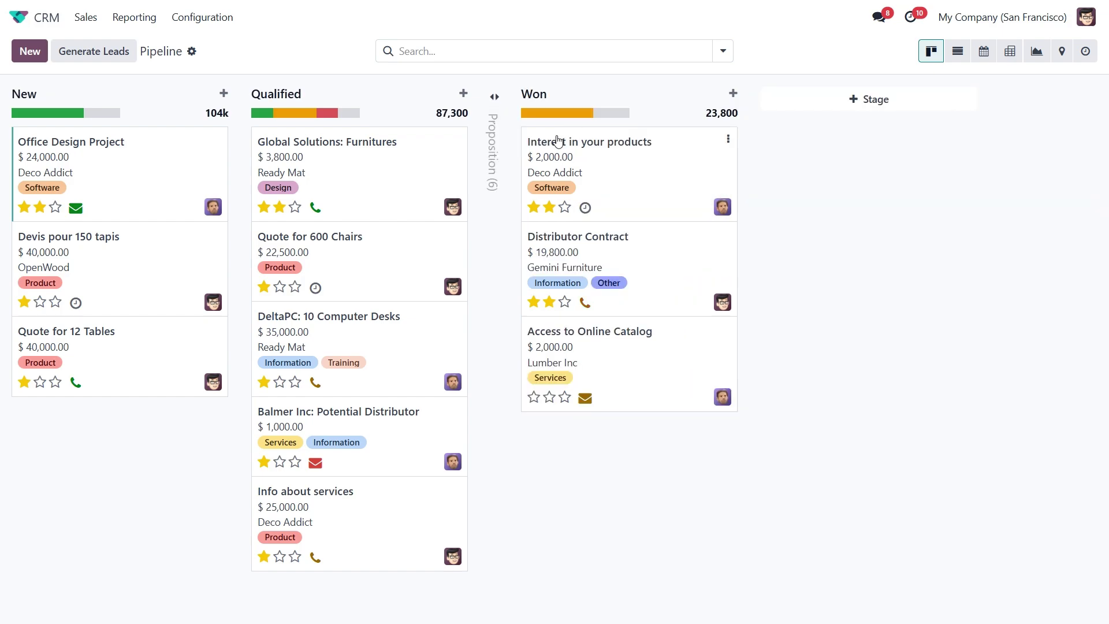
{"action": "left_click", "coordinate": [494, 99]}
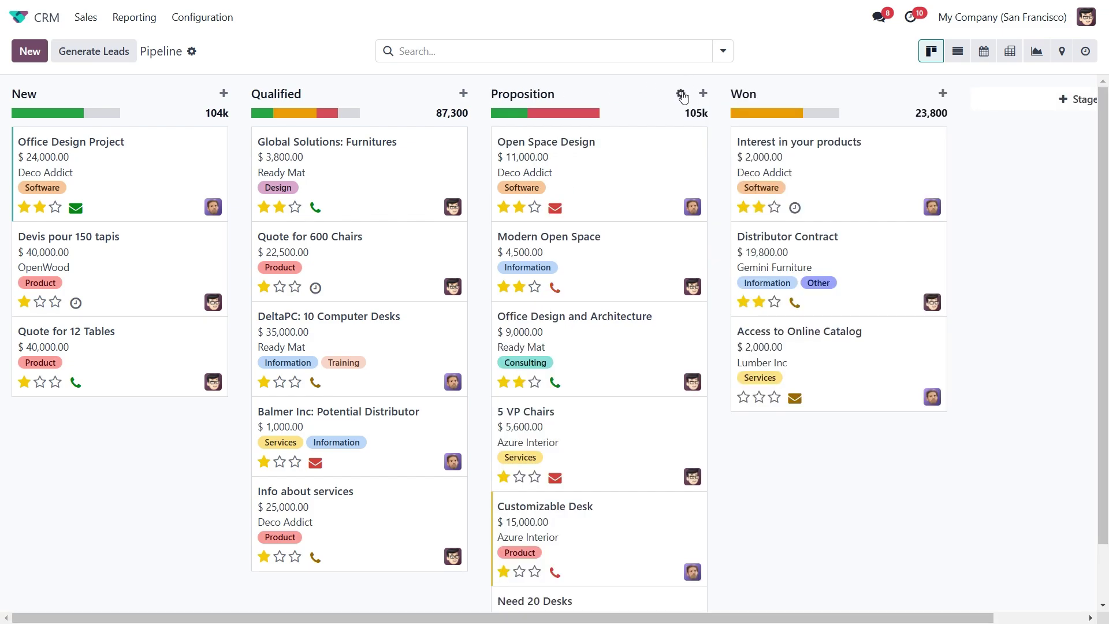
{"action": "left_click", "coordinate": [682, 94]}
{"action": "left_click", "coordinate": [654, 143]}
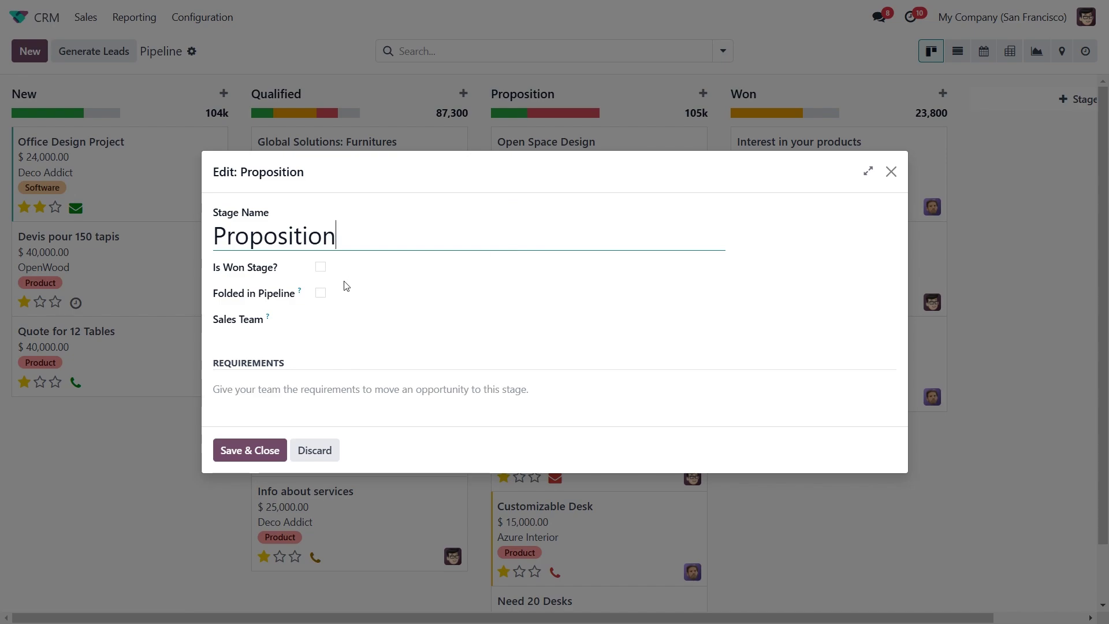
{"action": "left_click", "coordinate": [317, 450]}
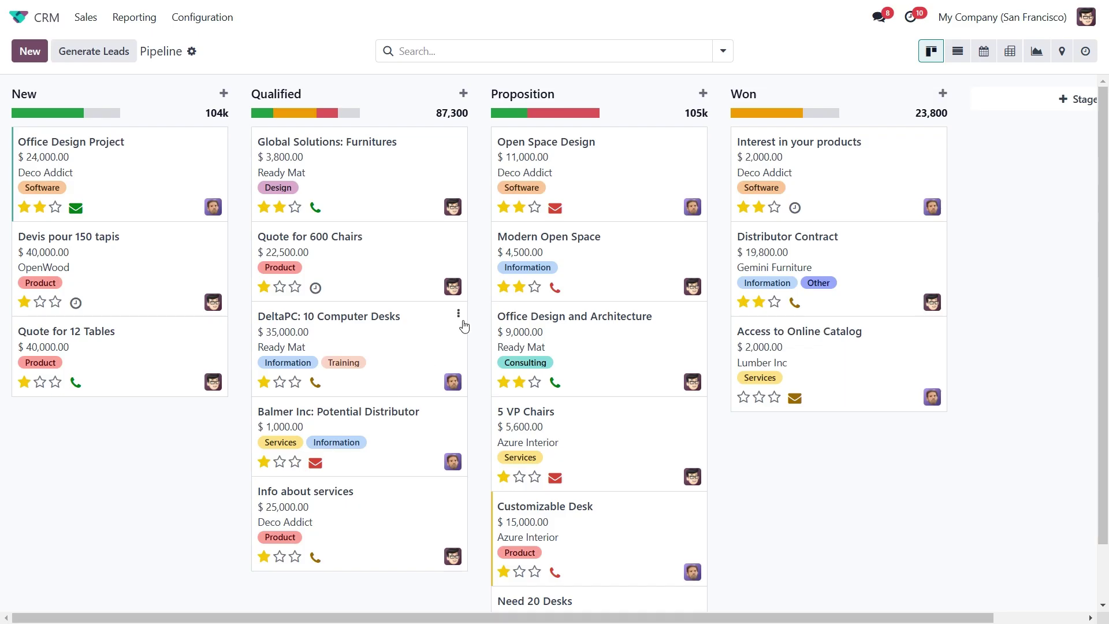
{"action": "left_click", "coordinate": [679, 95]}
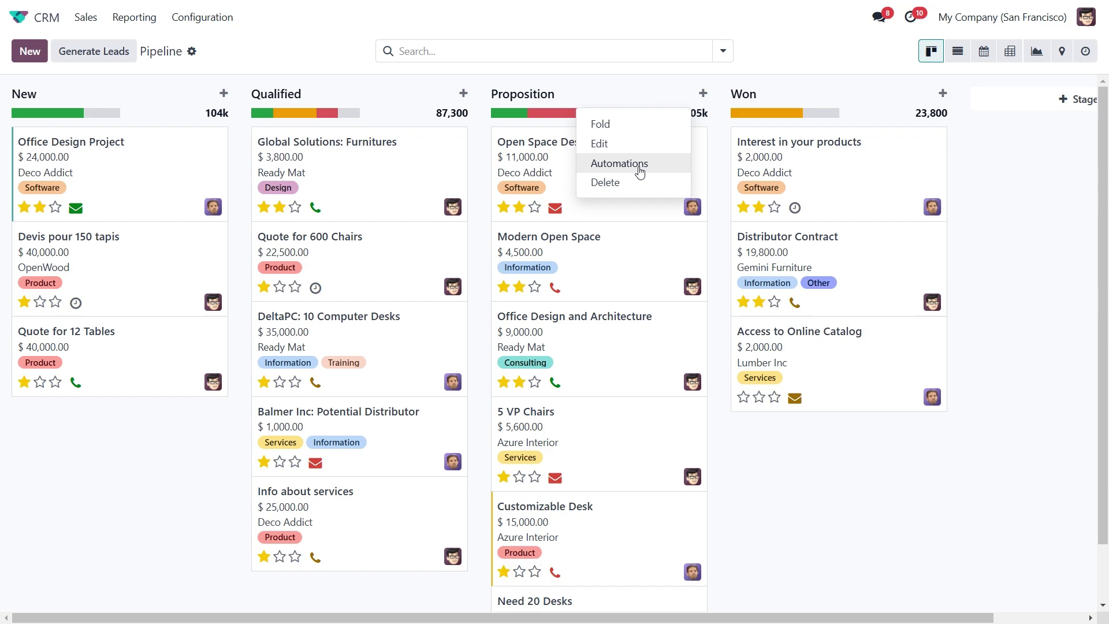
{"action": "left_click", "coordinate": [620, 164]}
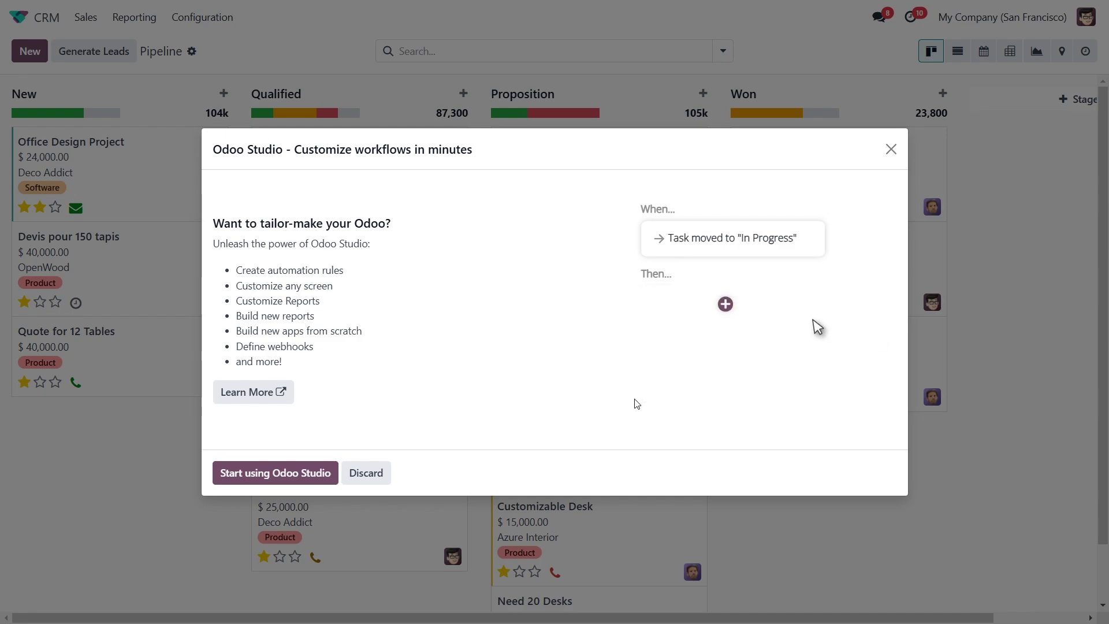
{"action": "left_click", "coordinate": [891, 150]}
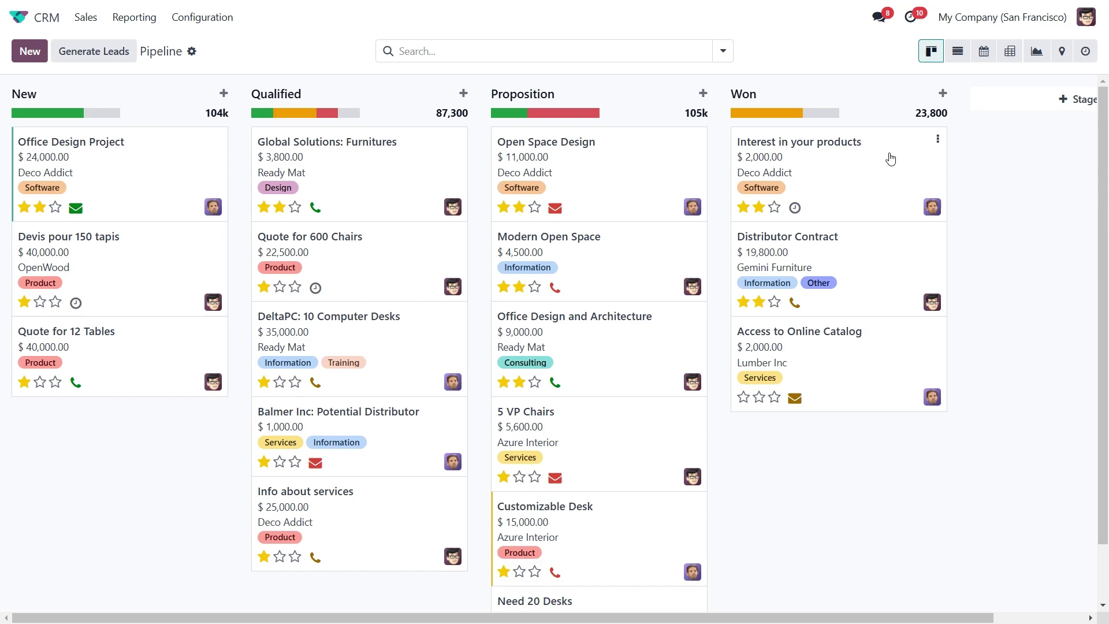
{"action": "left_click", "coordinate": [681, 94]}
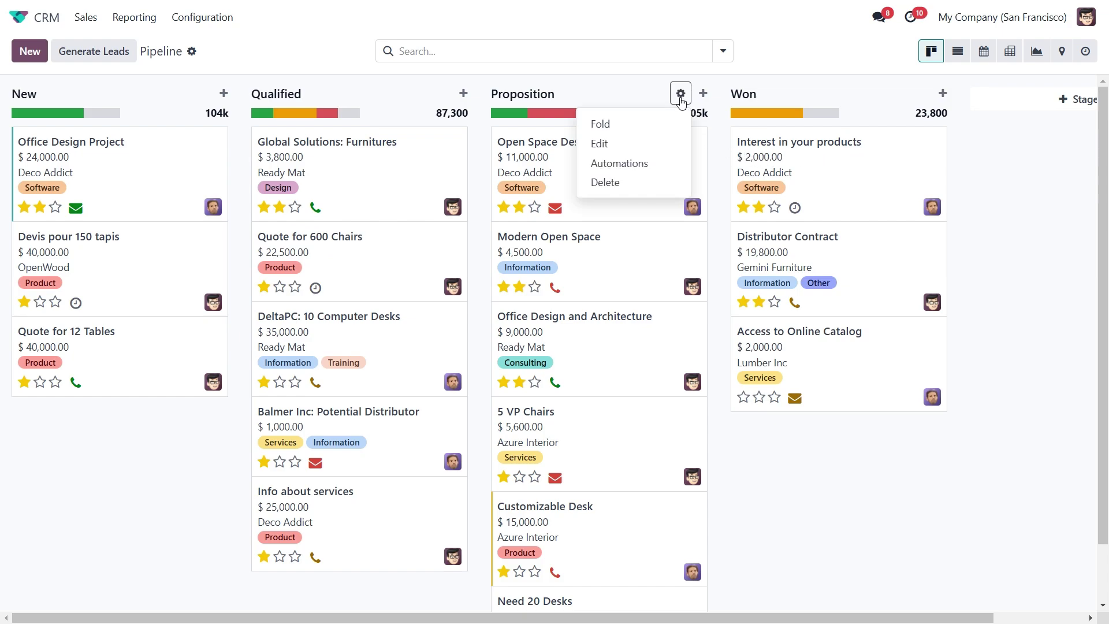
{"action": "left_click", "coordinate": [651, 182]}
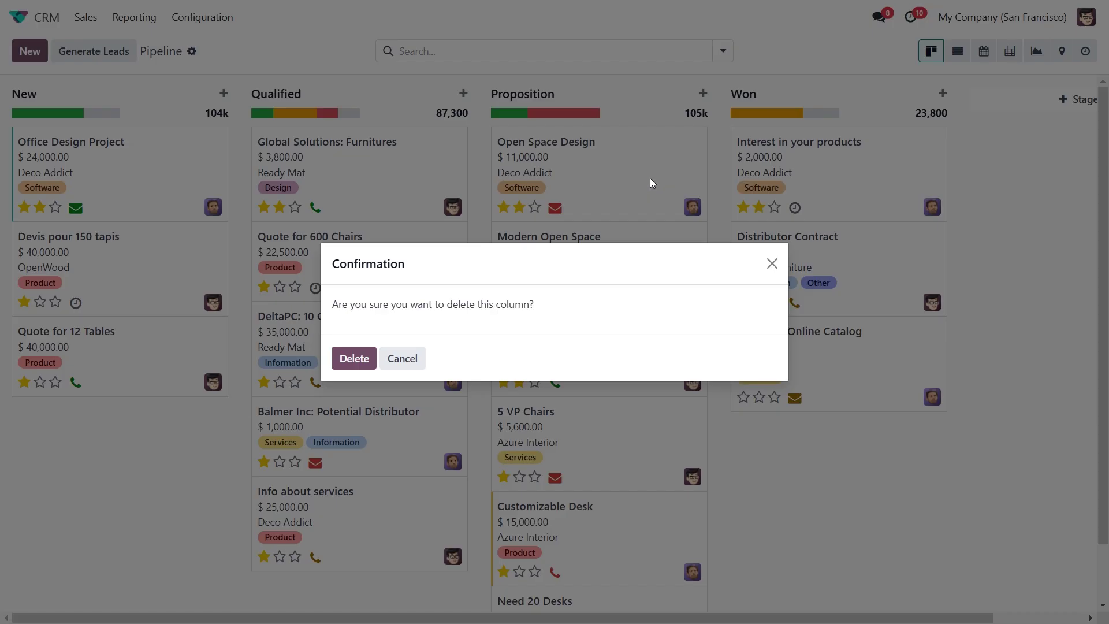
{"action": "left_click", "coordinate": [414, 358]}
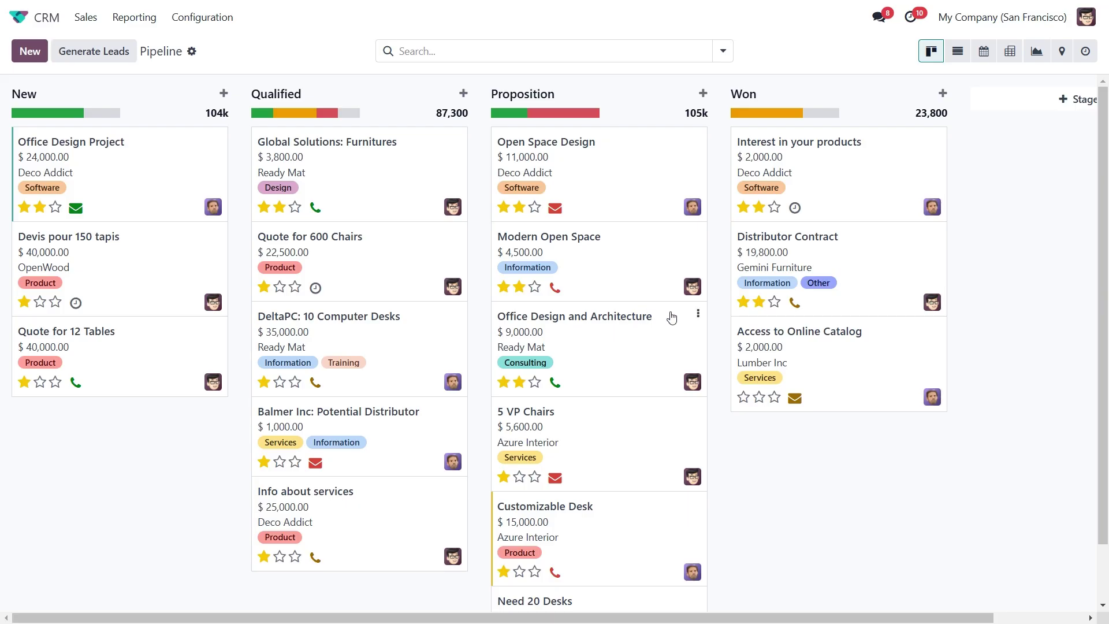
- Create a 'Second Proposition' stage and drag it between Proposition and Won
{"action": "scroll", "coordinate": [907, 243], "scroll_direction": "right", "scroll_amount": 2}
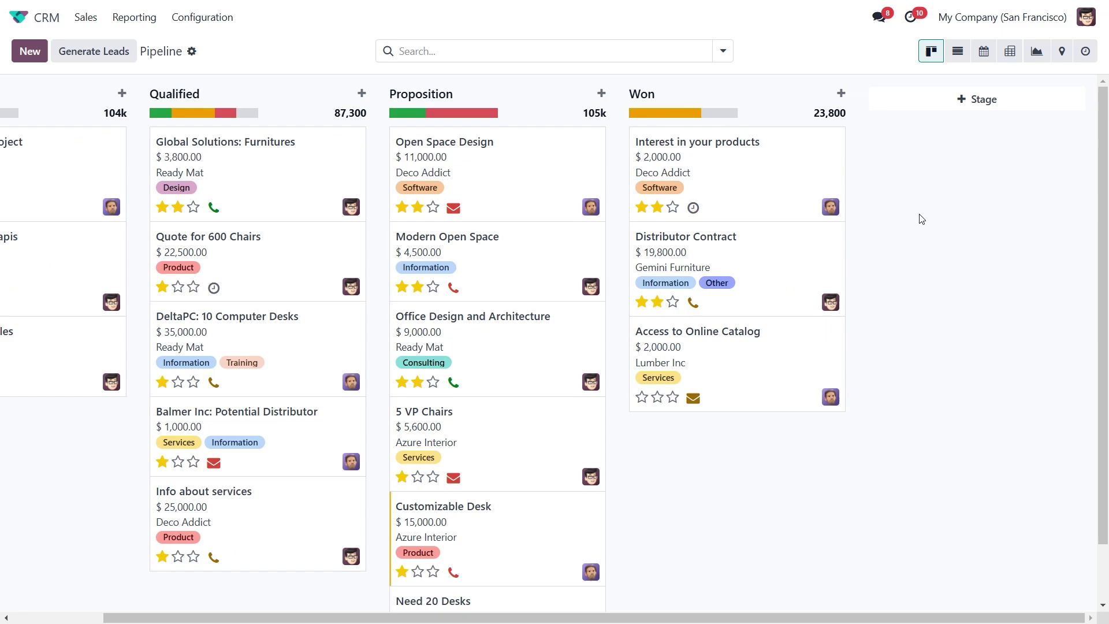
{"action": "left_click", "coordinate": [978, 100]}
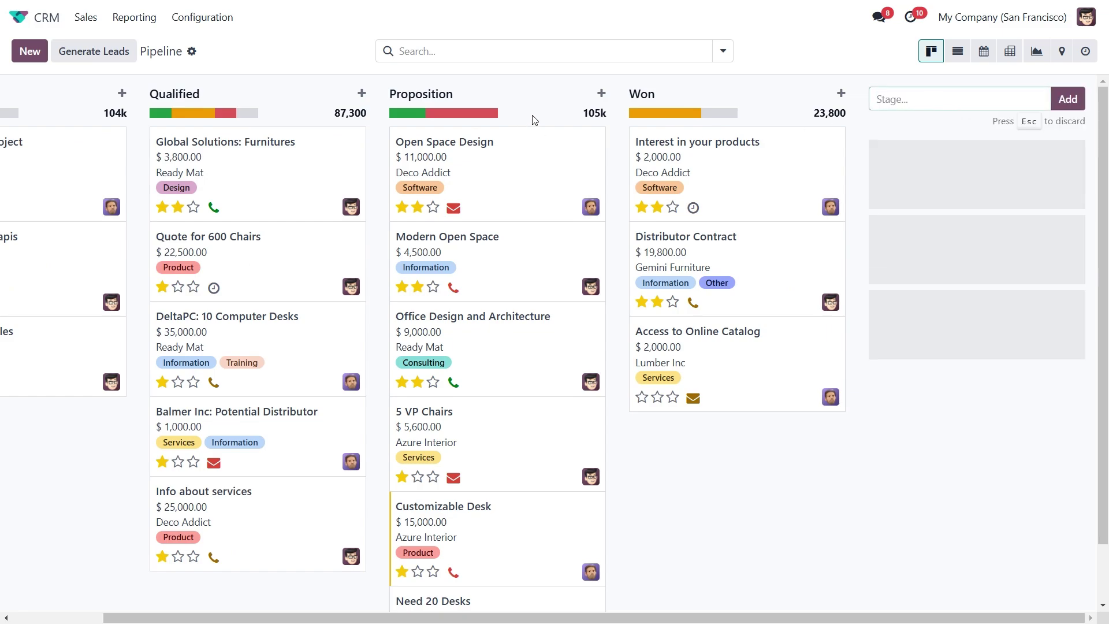
{"action": "type", "text": "Second Proposition"}
{"action": "left_click", "coordinate": [1066, 100]}
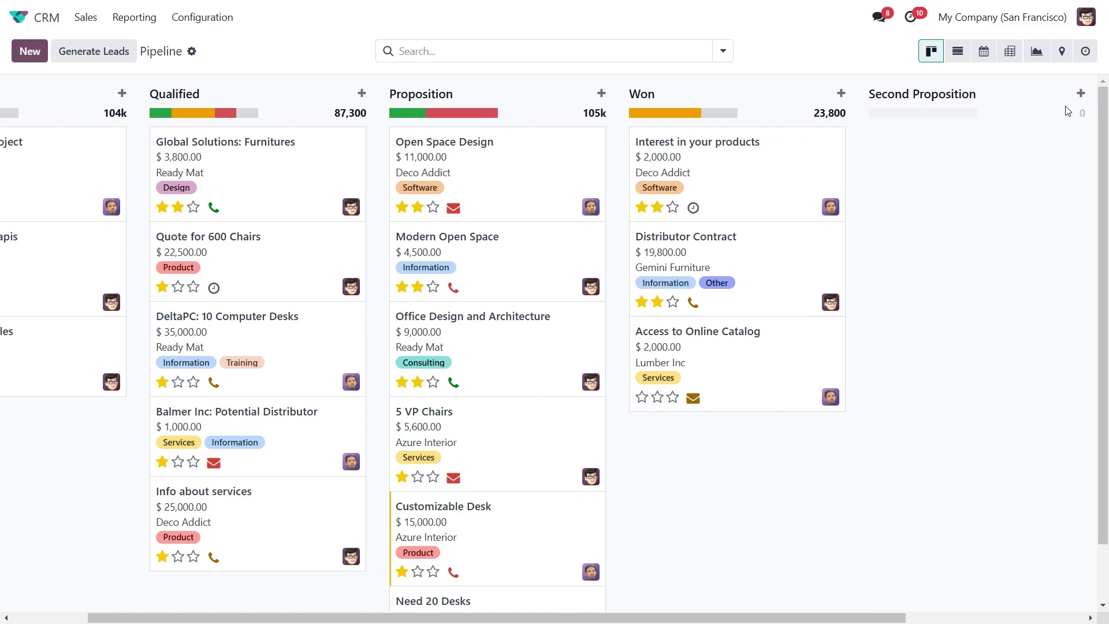
{"action": "left_click_drag", "start_coordinate": [948, 102], "coordinate": [669, 94]}
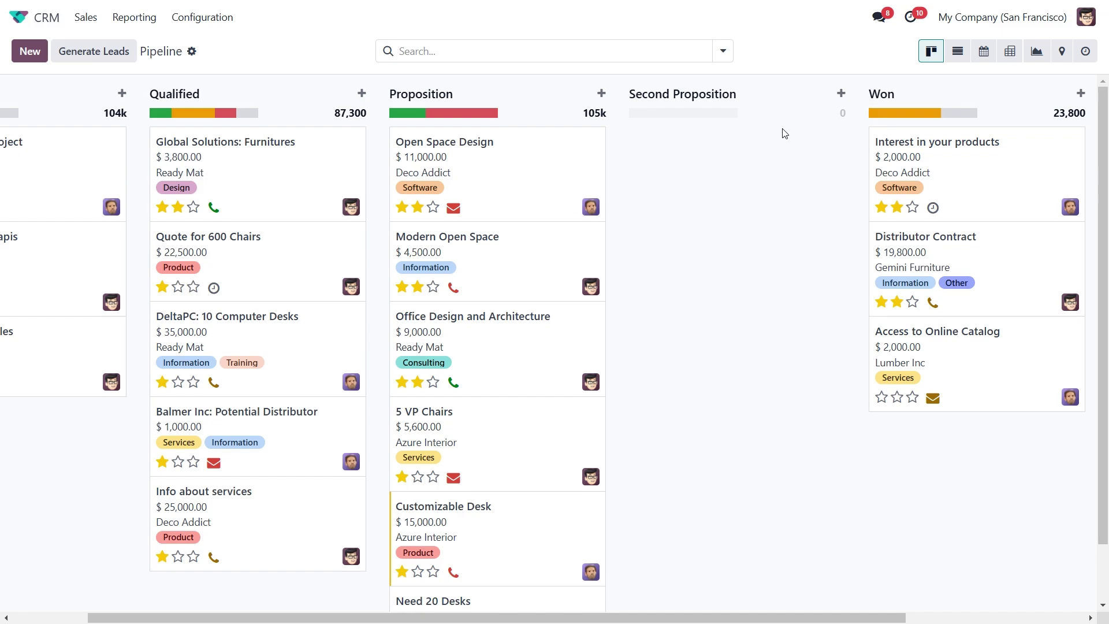
- Discard the empty quick-create card accidentally started in Second Proposition
{"action": "left_click", "coordinate": [841, 94]}
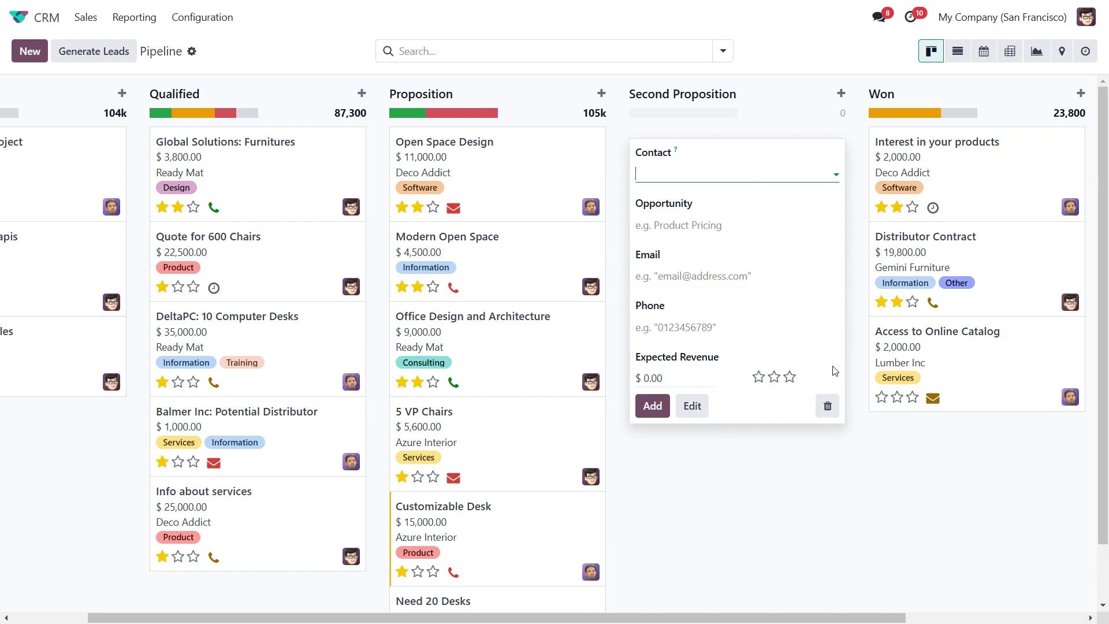
{"action": "left_click", "coordinate": [789, 442]}
{"action": "scroll", "coordinate": [788, 442], "scroll_direction": "left", "scroll_amount": 3}
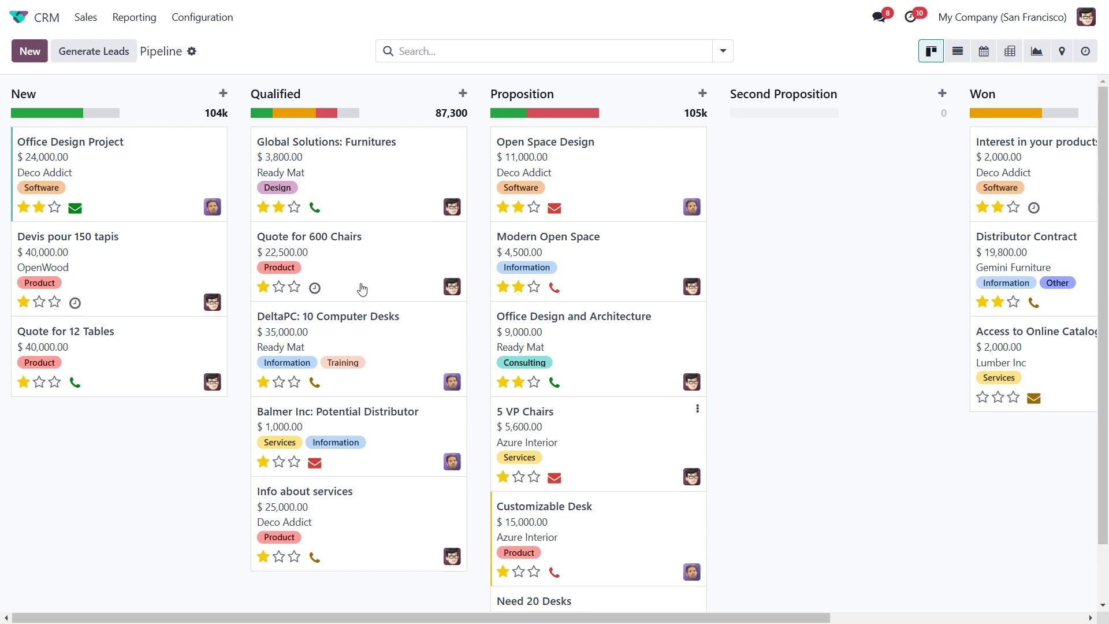
- Start a new opportunity in the New stage with Deco Addict as its contact
{"action": "left_click", "coordinate": [30, 52]}
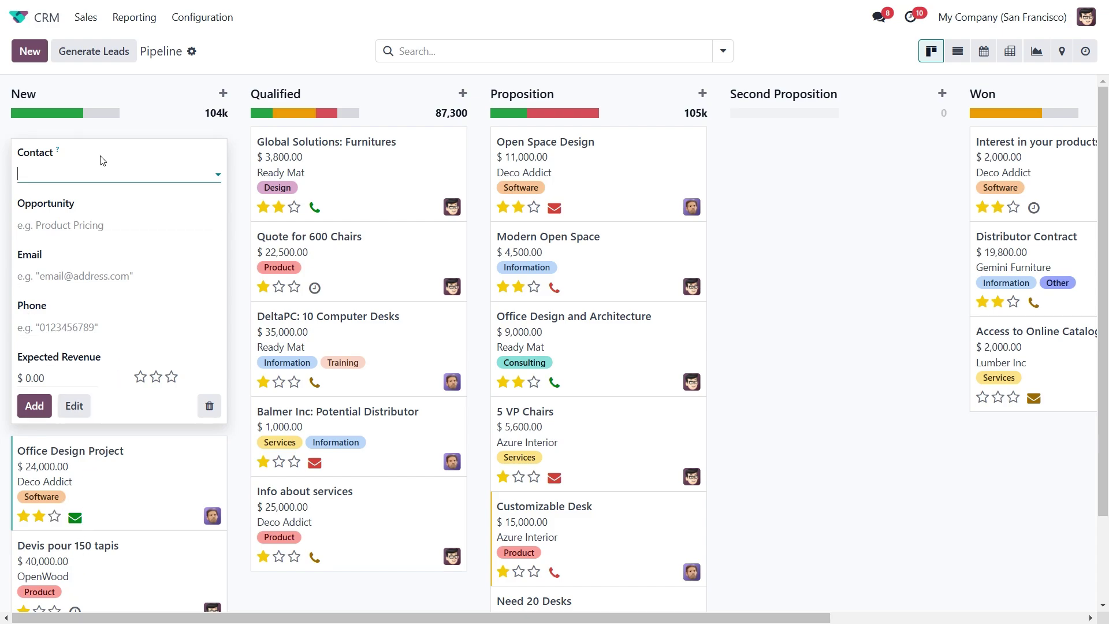
{"action": "left_click", "coordinate": [66, 175]}
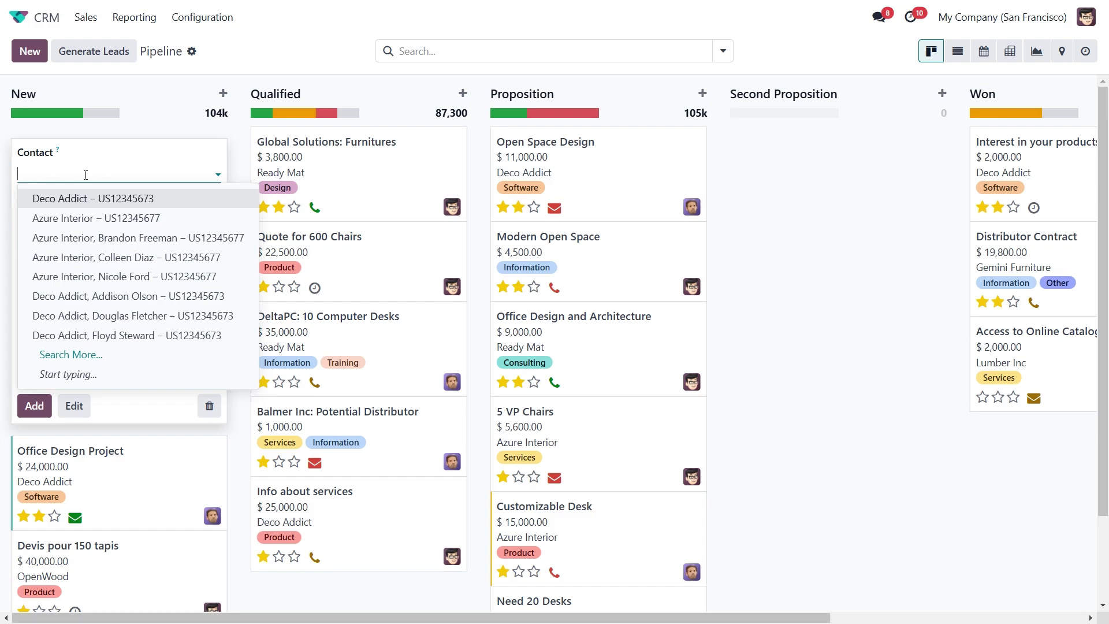
{"action": "key", "text": "Escape"}
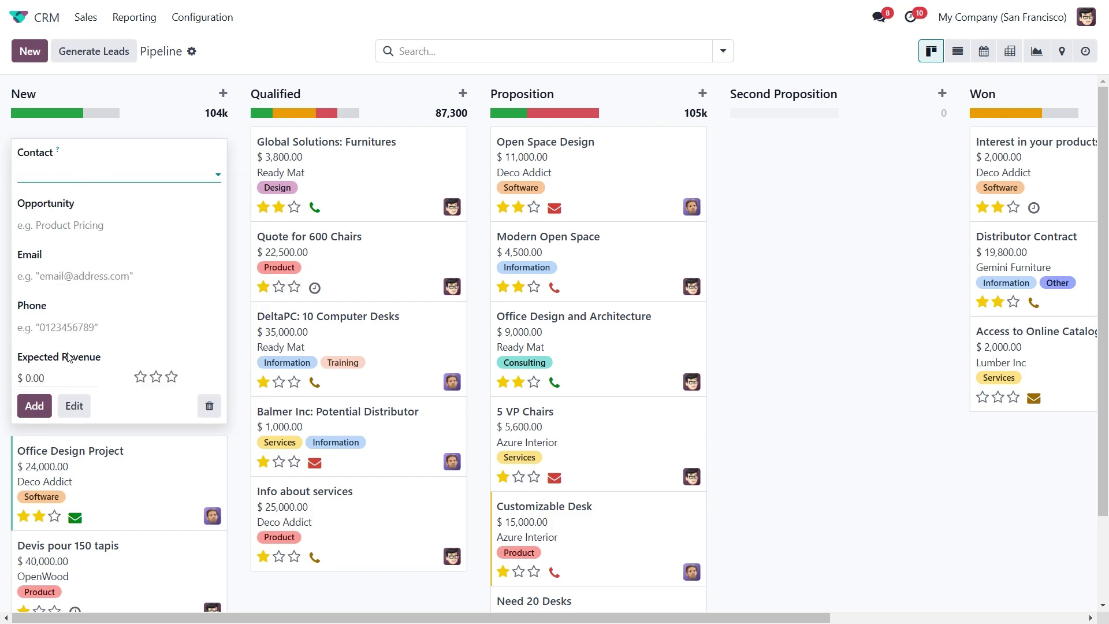
{"action": "left_click", "coordinate": [51, 172]}
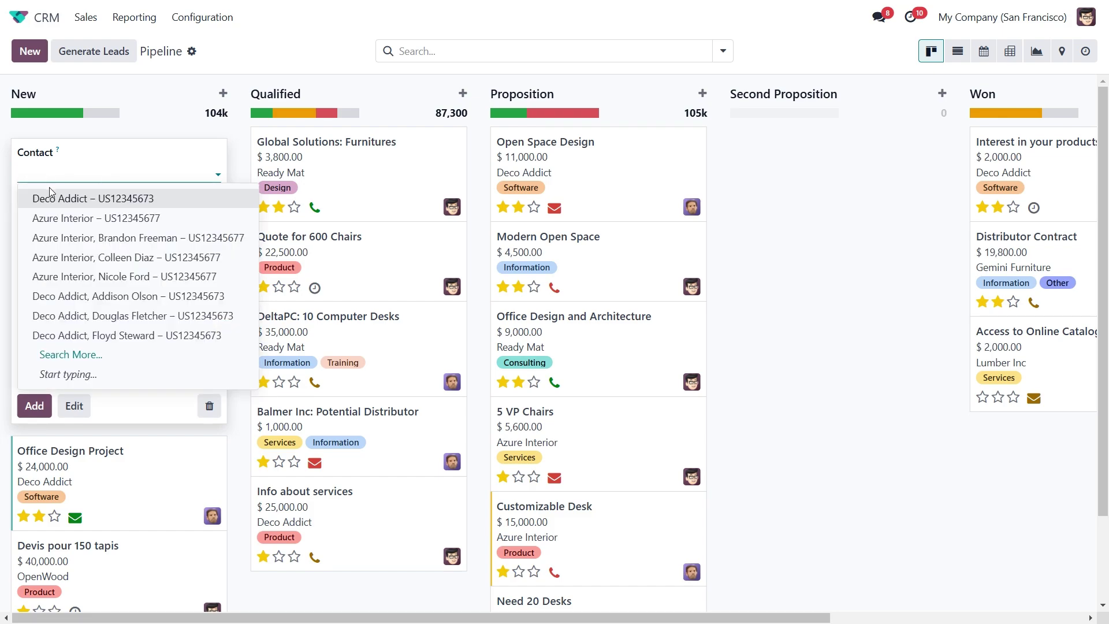
{"action": "left_click", "coordinate": [51, 199]}
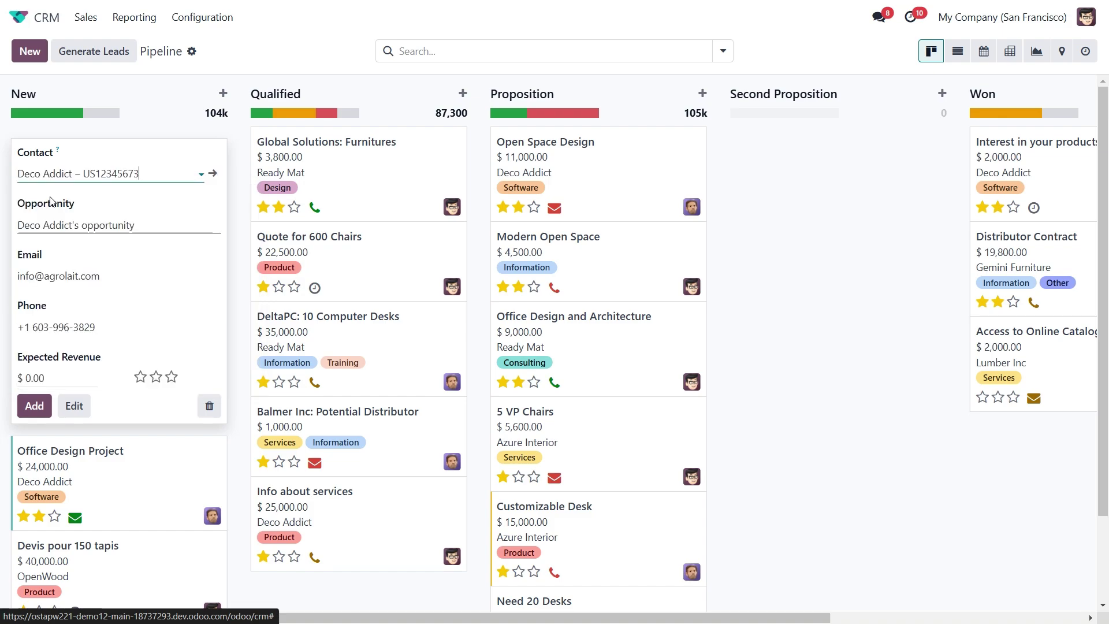
- Name it 'Order for 10 Laptops' with $10,000 revenue and three-star priority, and add it
{"action": "left_click", "coordinate": [149, 225]}
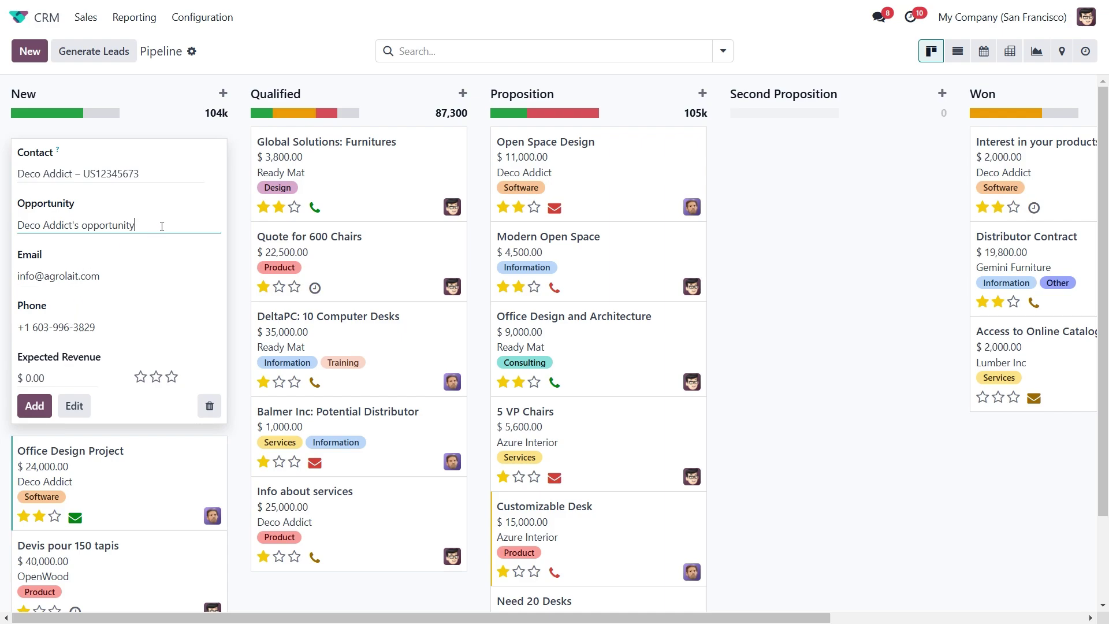
{"action": "double_click", "coordinate": [161, 226]}
{"action": "triple_click", "coordinate": [161, 226]}
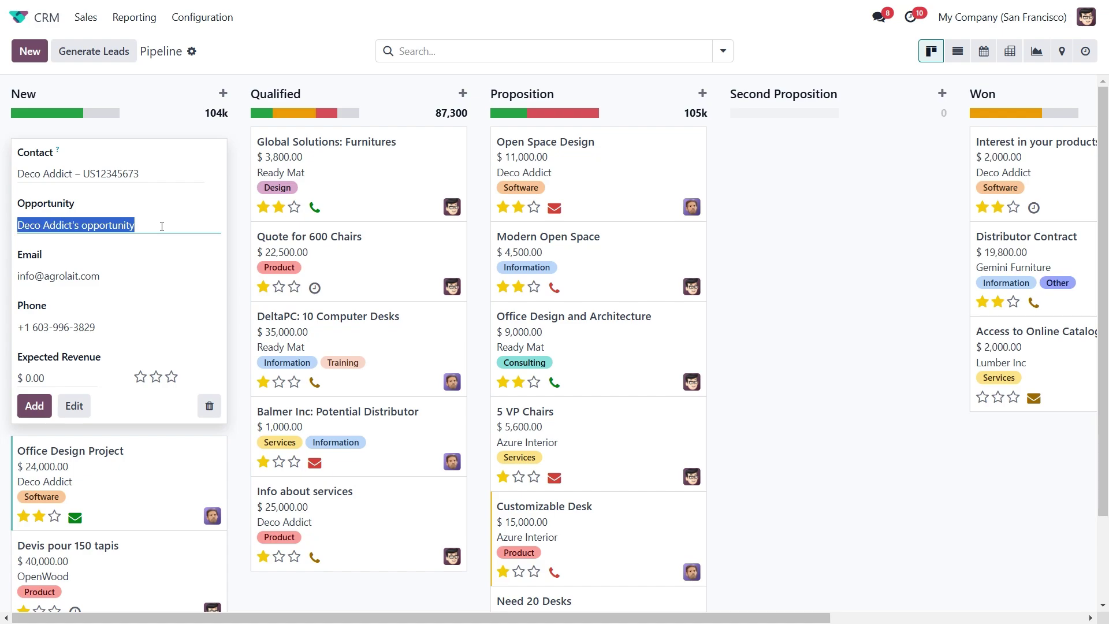
{"action": "key", "text": "BackSpace"}
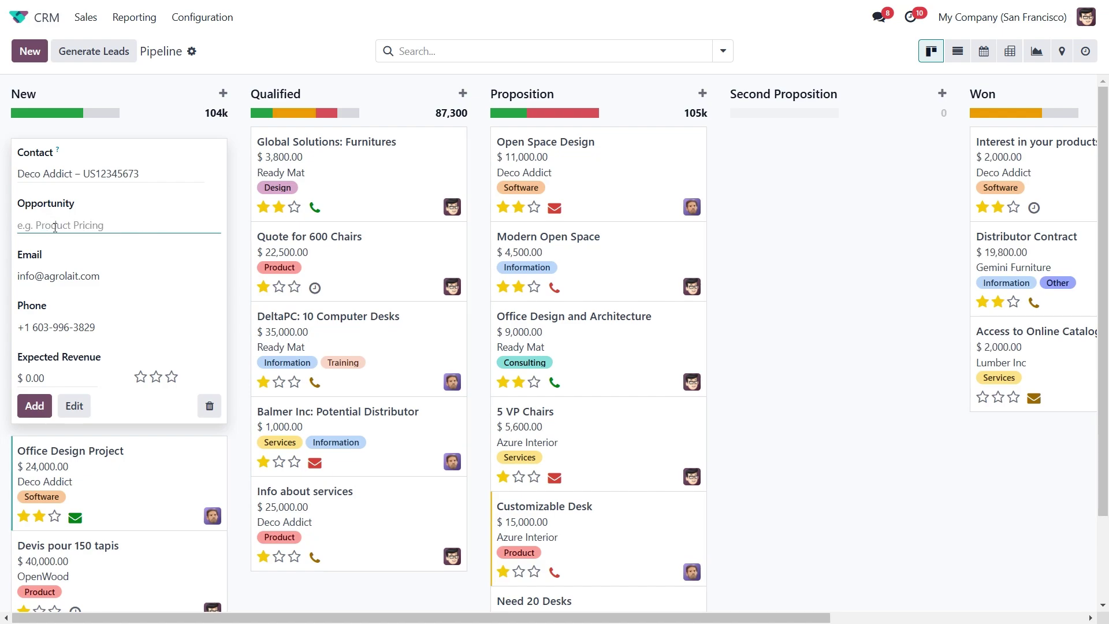
{"action": "type", "text": "Order for 10 Laptops"}
{"action": "left_click", "coordinate": [52, 379]}
{"action": "type", "text": "10000"}
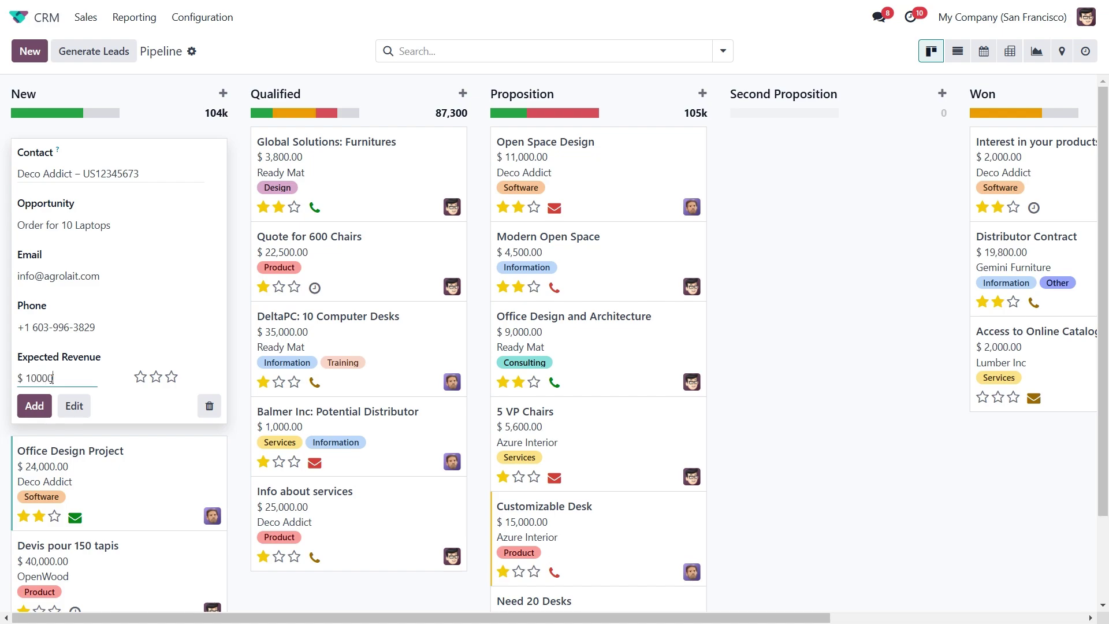
{"action": "left_click", "coordinate": [171, 381]}
{"action": "left_click", "coordinate": [34, 406]}
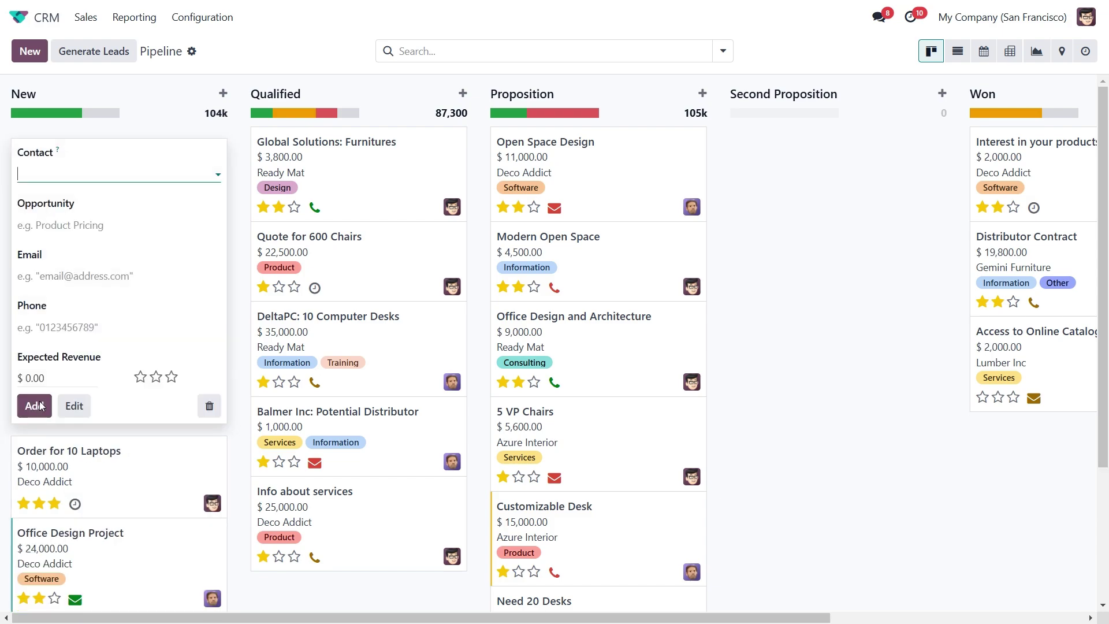
- Close the empty quick-create form and drag the Order for 10 Laptops card into Second Proposition
{"action": "left_click", "coordinate": [238, 438]}
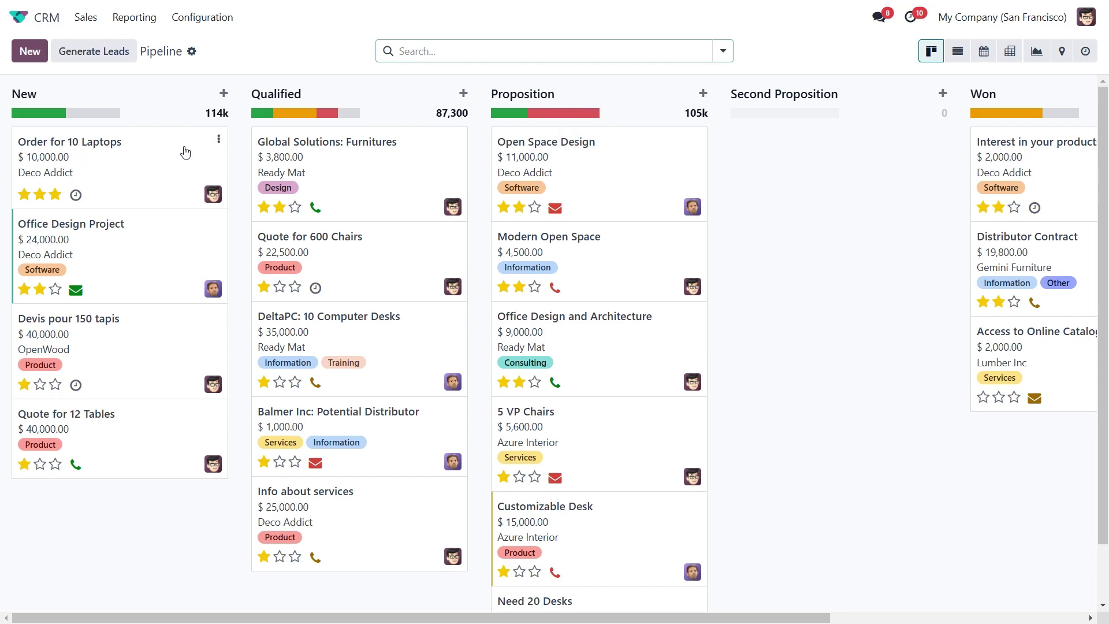
{"action": "left_click_drag", "start_coordinate": [159, 159], "coordinate": [873, 146]}
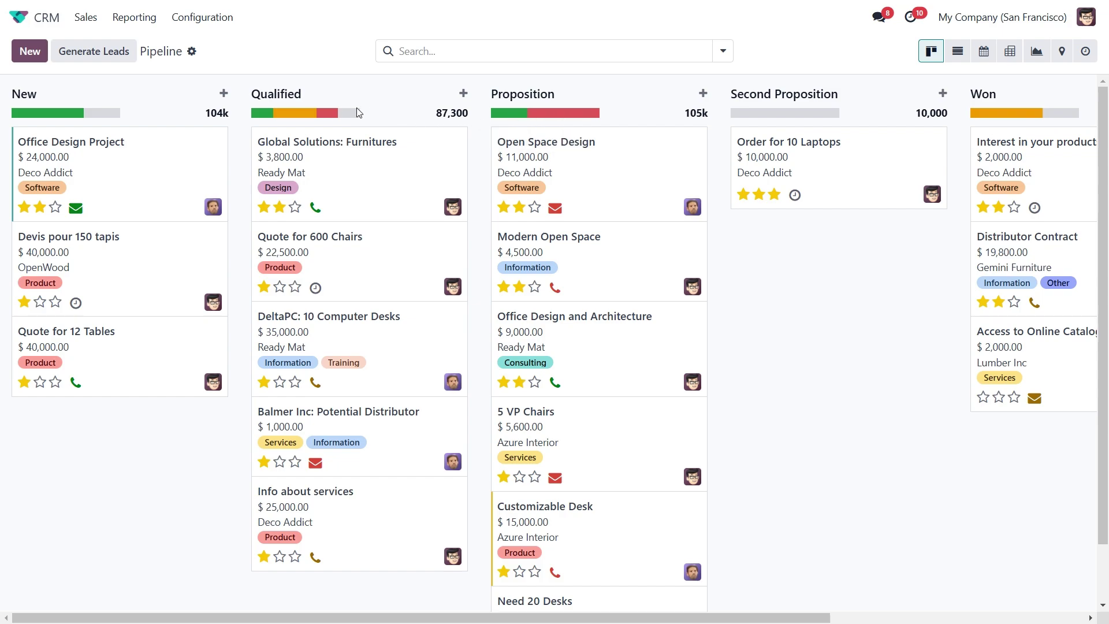
{"action": "mouse_move", "coordinate": [272, 117]}
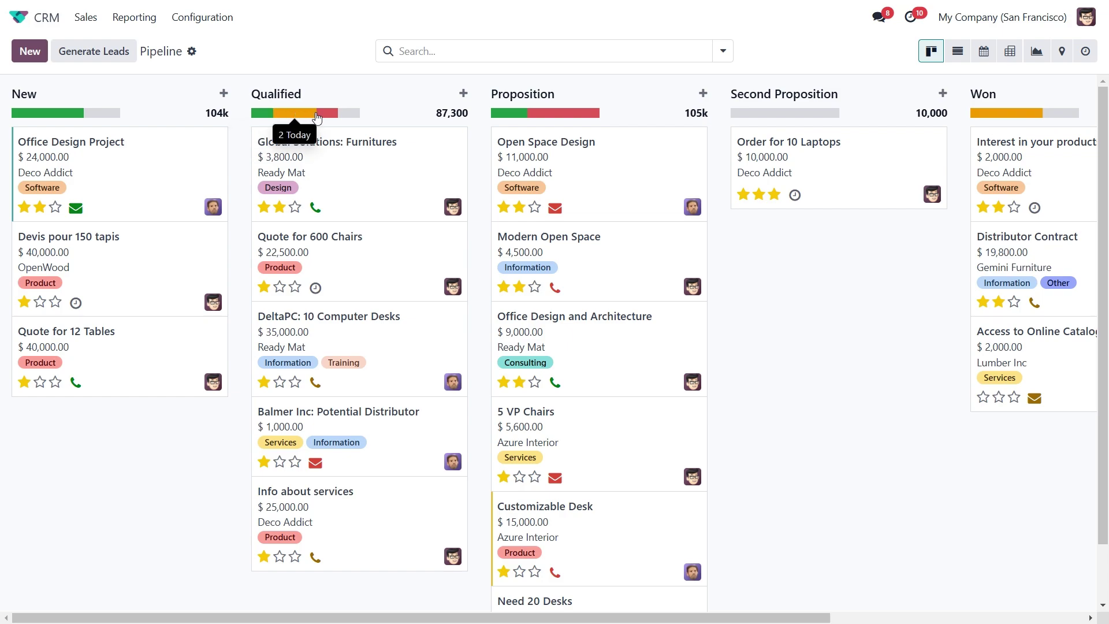
{"action": "mouse_move", "coordinate": [329, 117]}
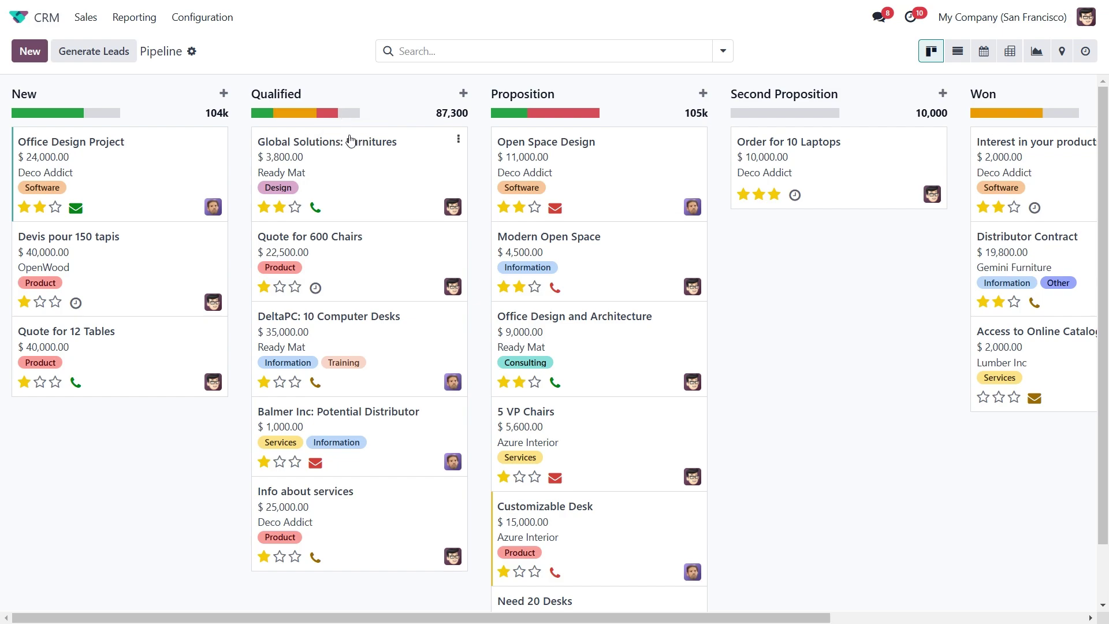
{"action": "left_click", "coordinate": [316, 289]}
{"action": "left_click", "coordinate": [350, 359]}
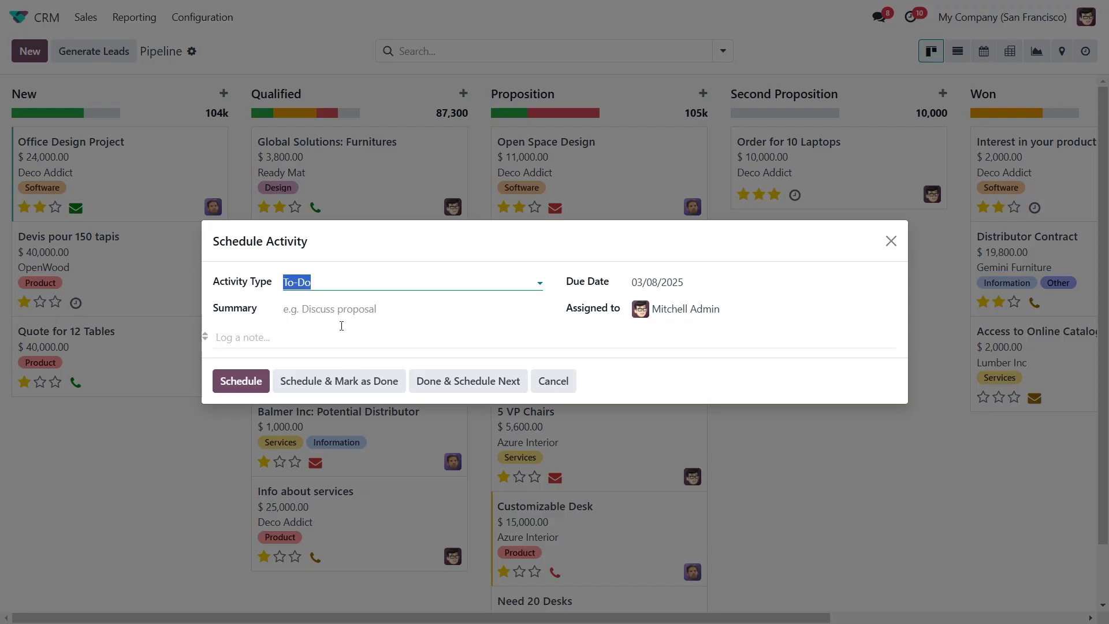
{"action": "left_click", "coordinate": [344, 285]}
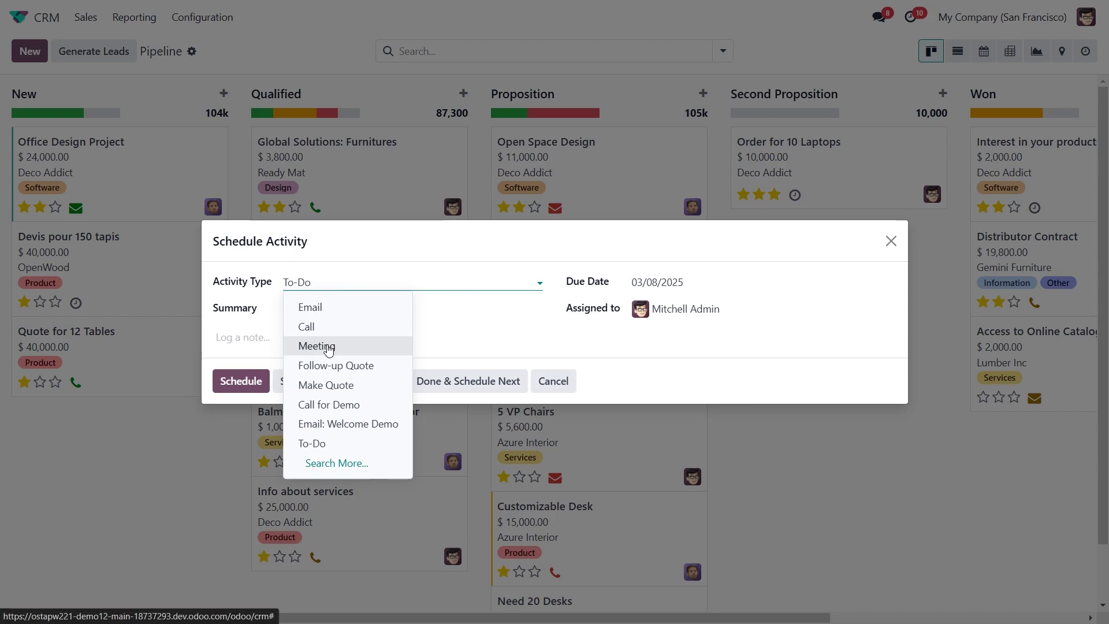
{"action": "left_click", "coordinate": [268, 322]}
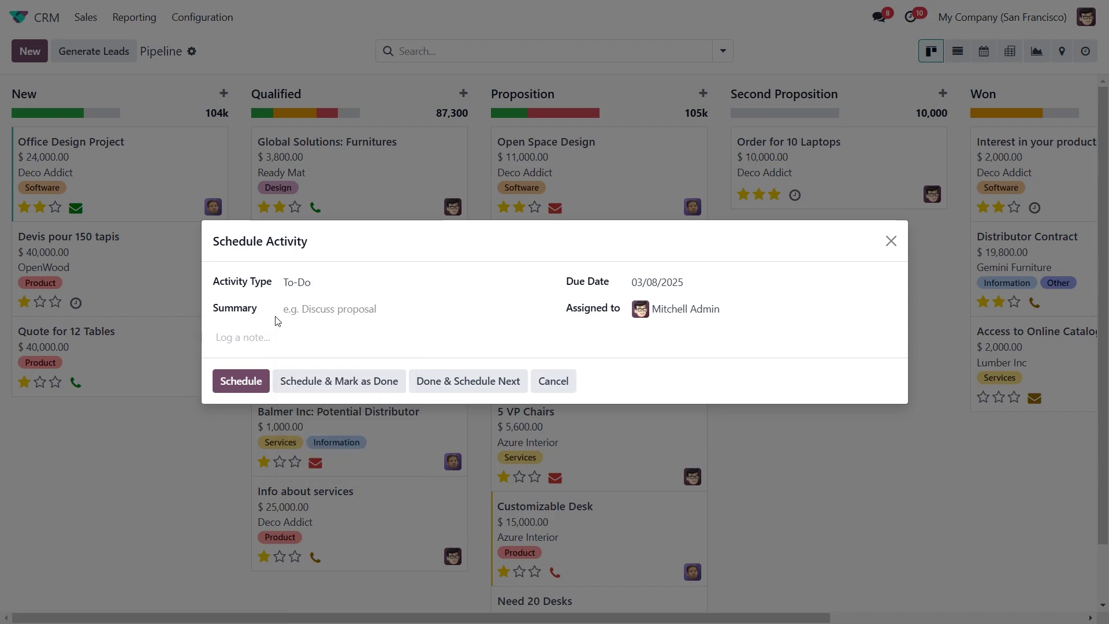
{"action": "left_click", "coordinate": [326, 313]}
{"action": "left_click", "coordinate": [694, 283]}
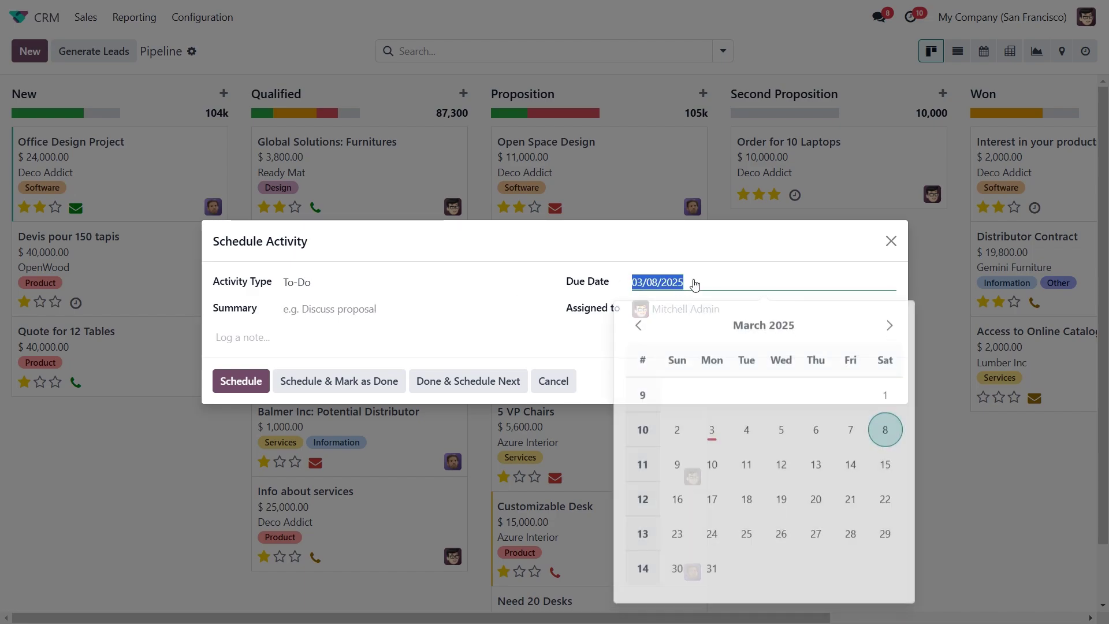
{"action": "left_click", "coordinate": [554, 296]}
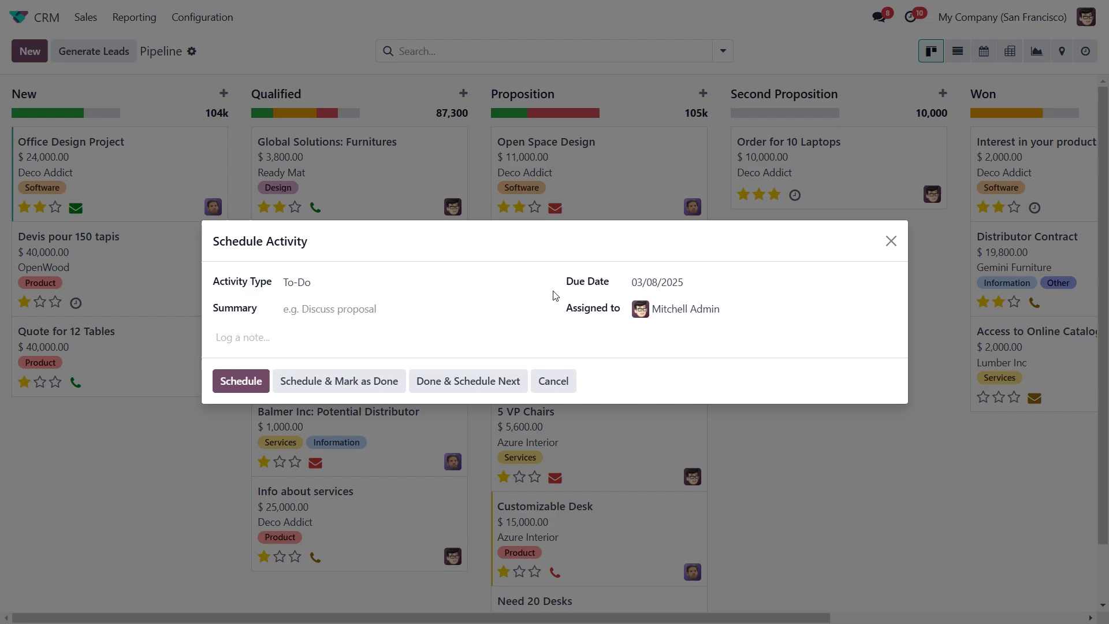
{"action": "left_click", "coordinate": [718, 310]}
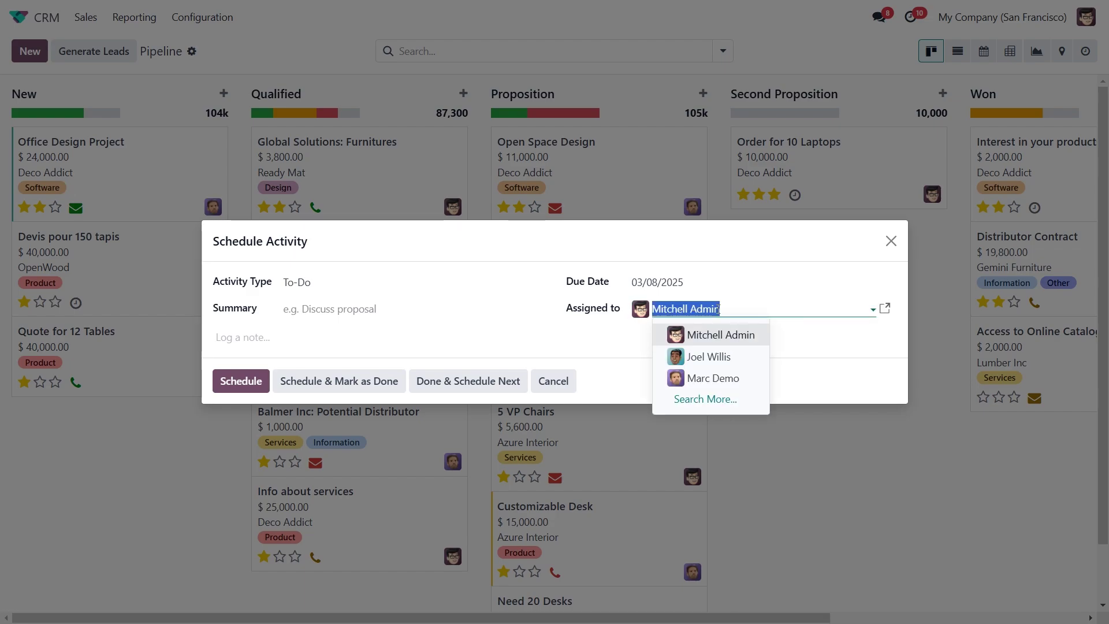
{"action": "left_click", "coordinate": [566, 315]}
{"action": "left_click", "coordinate": [527, 339]}
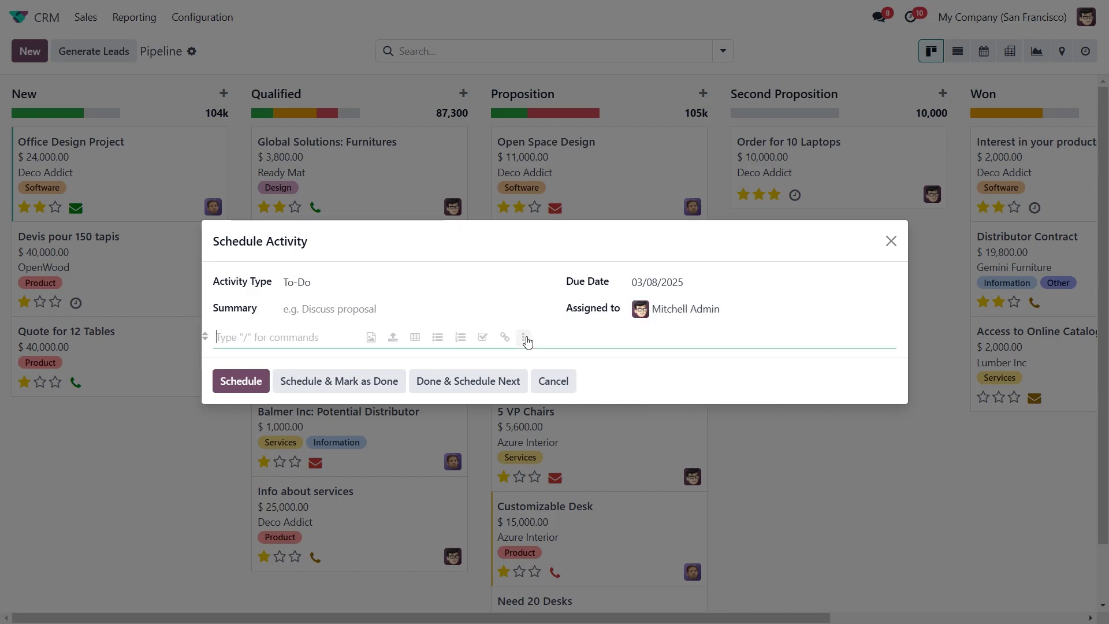
{"action": "left_click", "coordinate": [553, 381]}
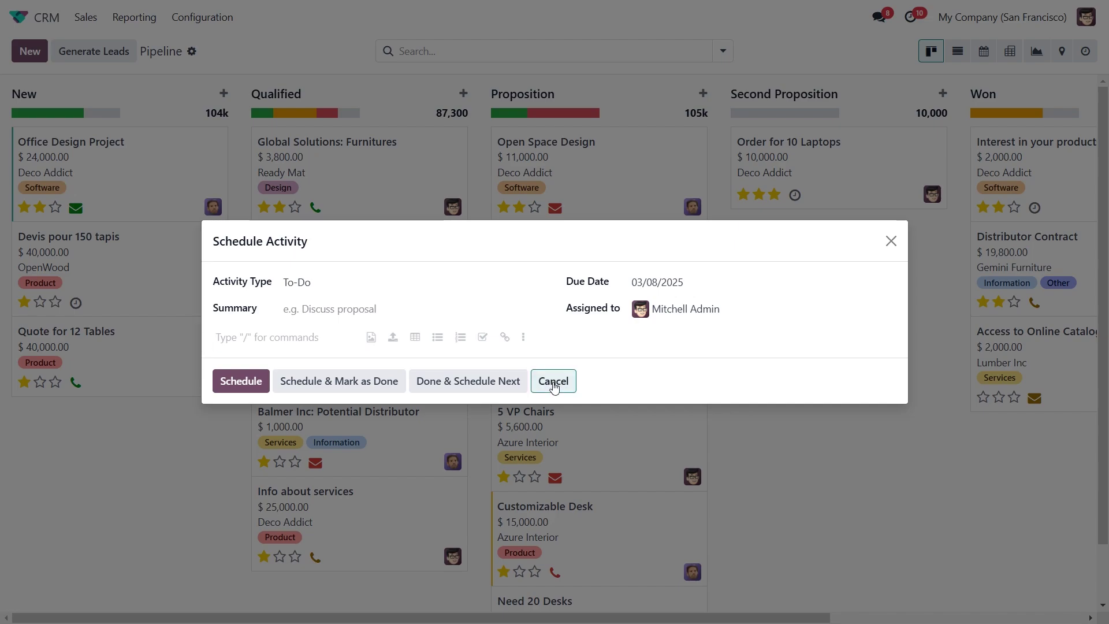